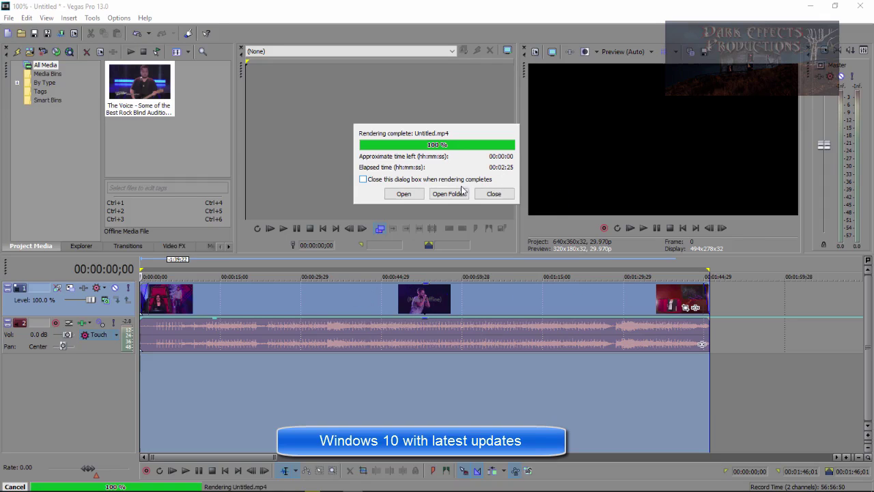
Close the finished render report and select every video and audio event on the timeline
{"action": "left_click", "coordinate": [493, 194]}
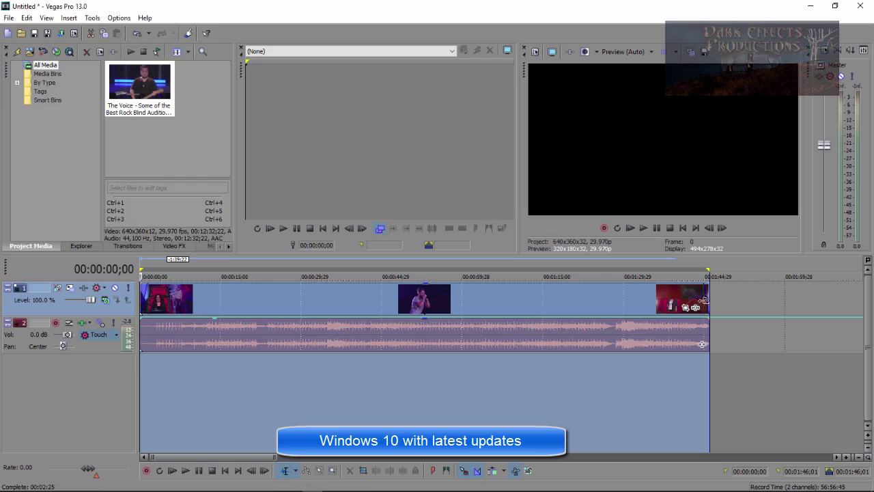
{"action": "key", "text": "ctrl+a"}
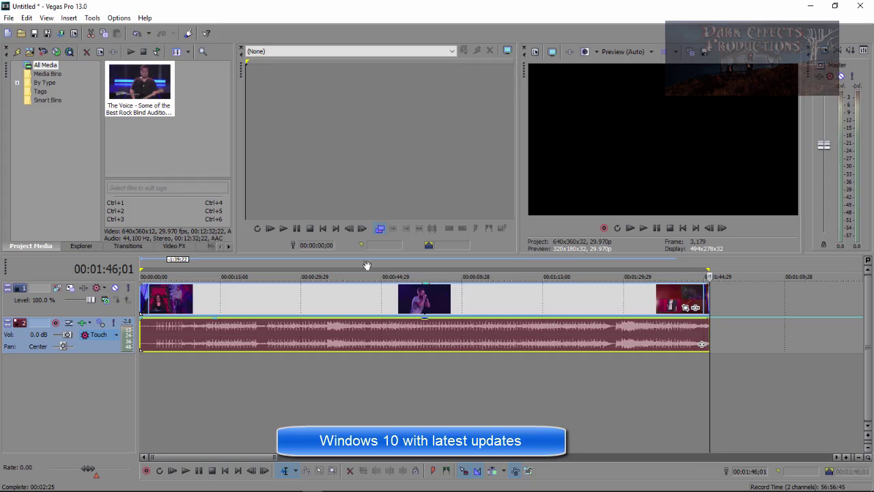
Open Render As and customize the Sony AVC/MVC Internet 1280x720-30p template
{"action": "left_click", "coordinate": [6, 19]}
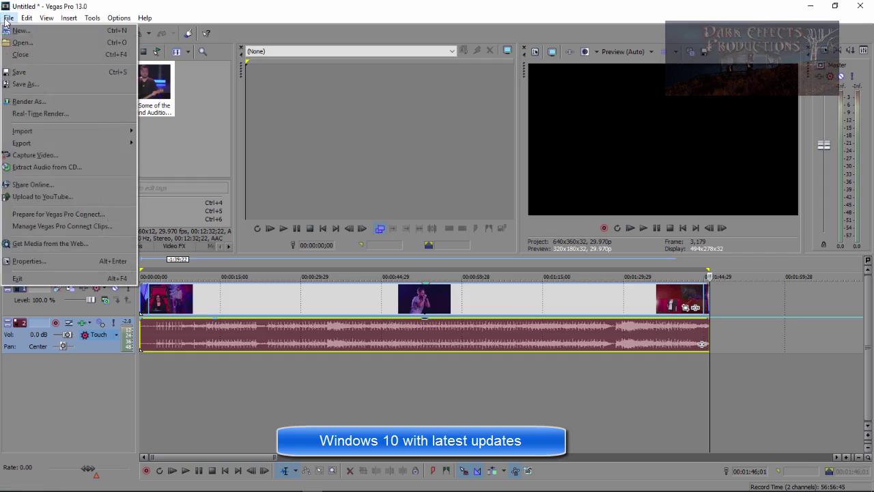
{"action": "left_click", "coordinate": [59, 102]}
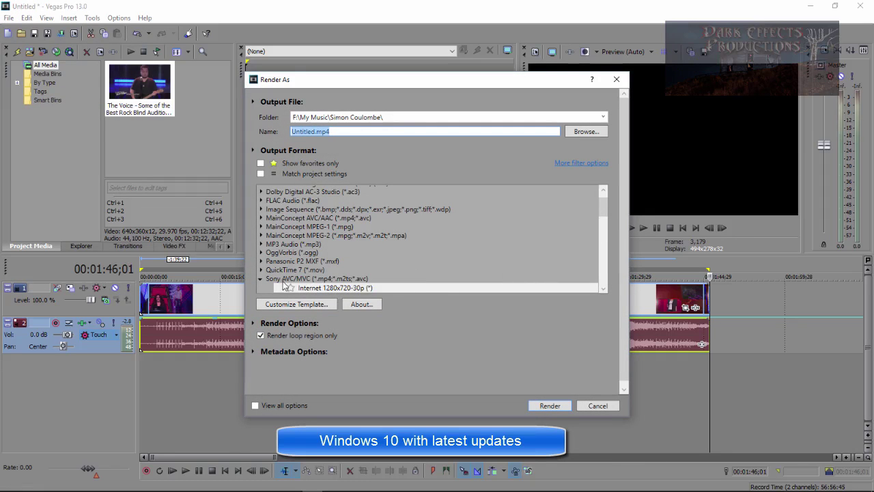
{"action": "left_click", "coordinate": [313, 306]}
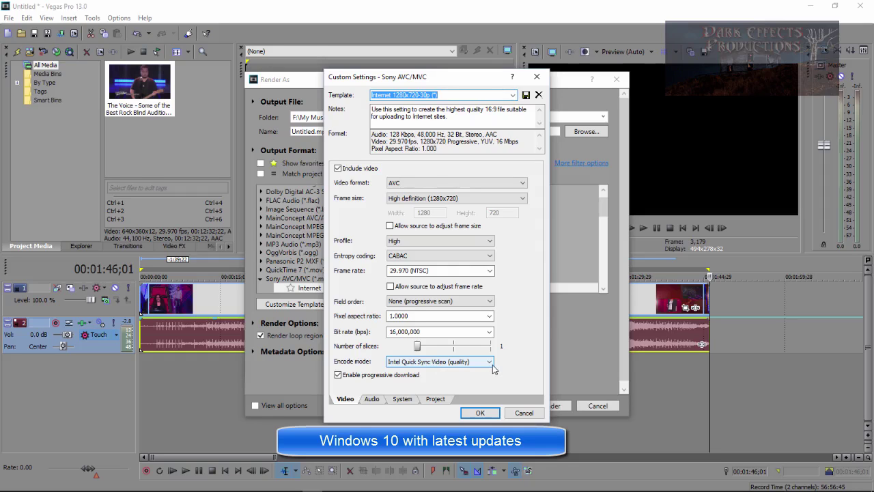
Review the encode modes, keeping Intel Quick Sync Video (quality) selected
{"action": "left_click", "coordinate": [492, 362]}
{"action": "left_click", "coordinate": [517, 376]}
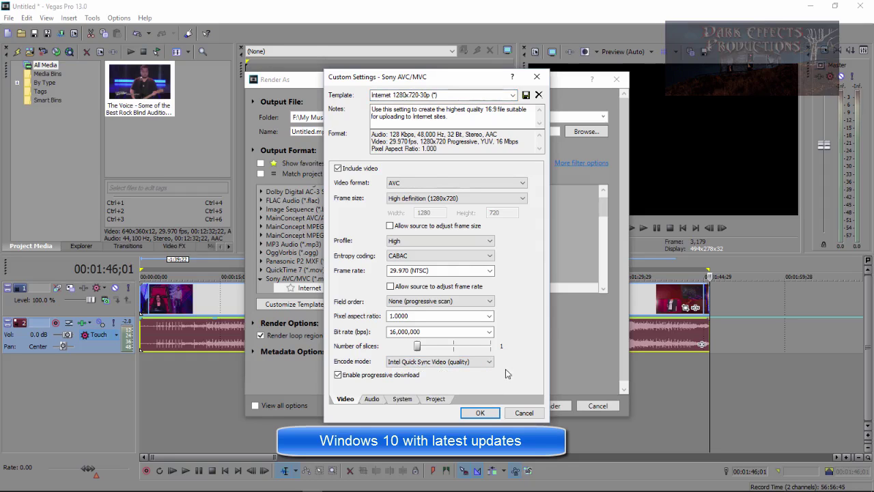
{"action": "left_click", "coordinate": [453, 362]}
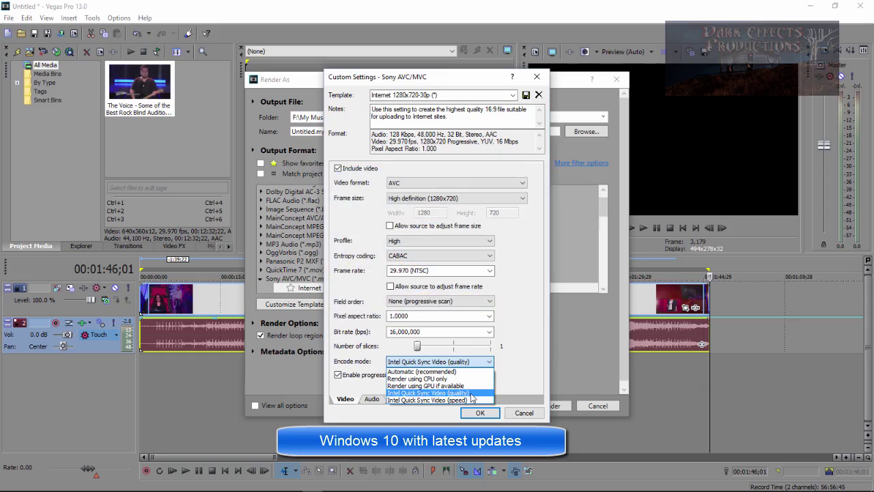
{"action": "left_click", "coordinate": [518, 386]}
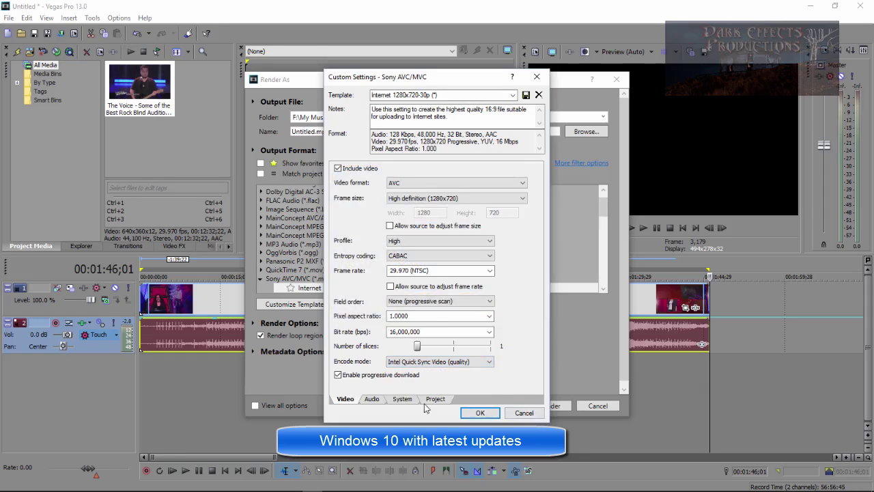
{"action": "left_click", "coordinate": [403, 401]}
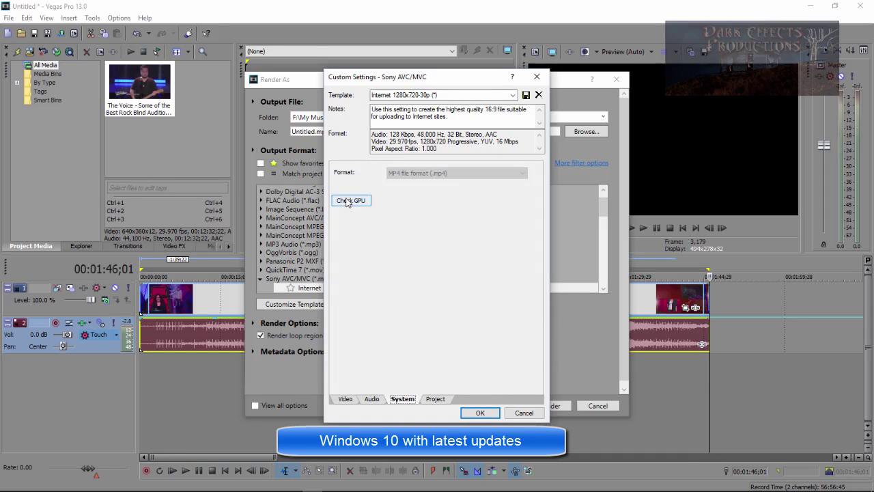
{"action": "left_click", "coordinate": [347, 205]}
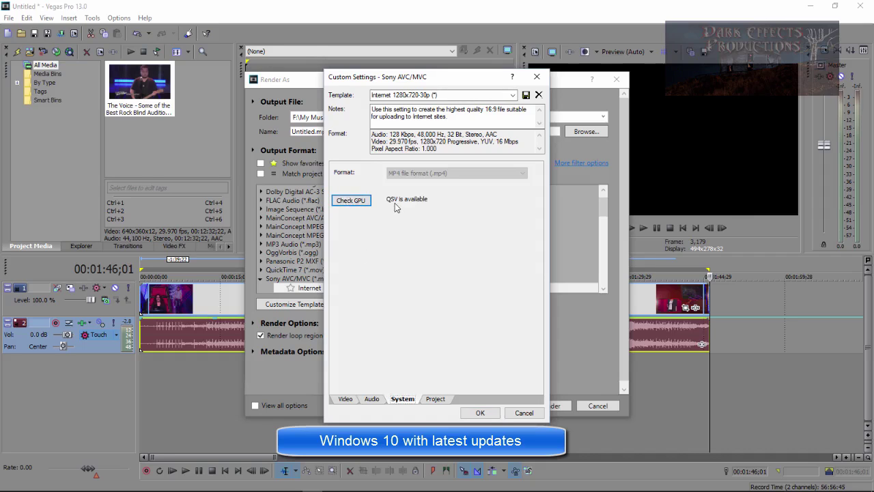
{"action": "left_click", "coordinate": [346, 399]}
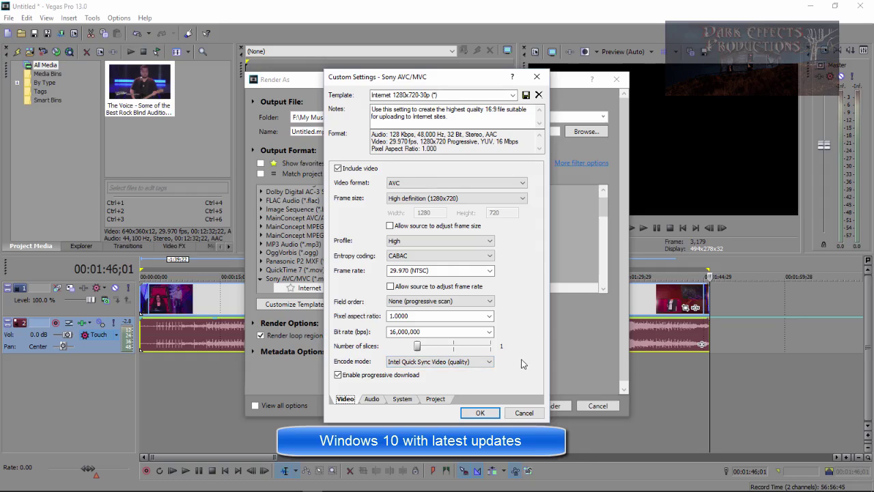
Switch encode mode to Render using CPU only, name the output Untitled_1.mp4, and render
{"action": "left_click", "coordinate": [486, 362]}
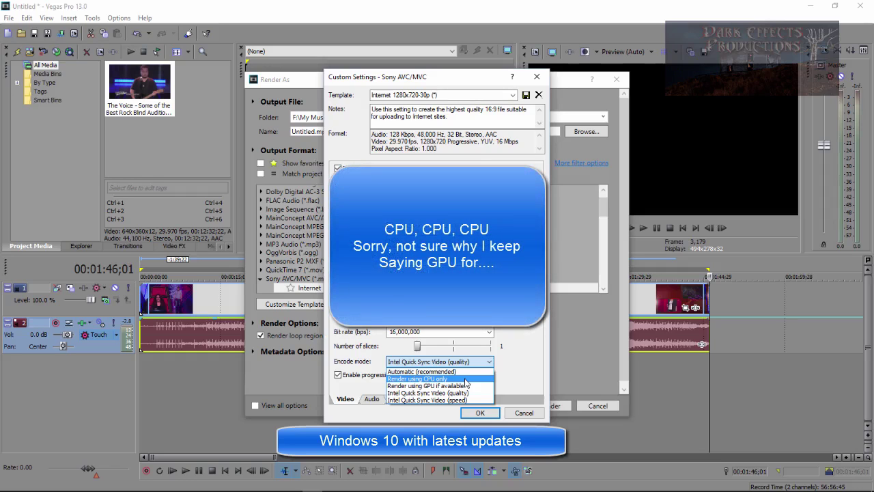
{"action": "left_click", "coordinate": [465, 379]}
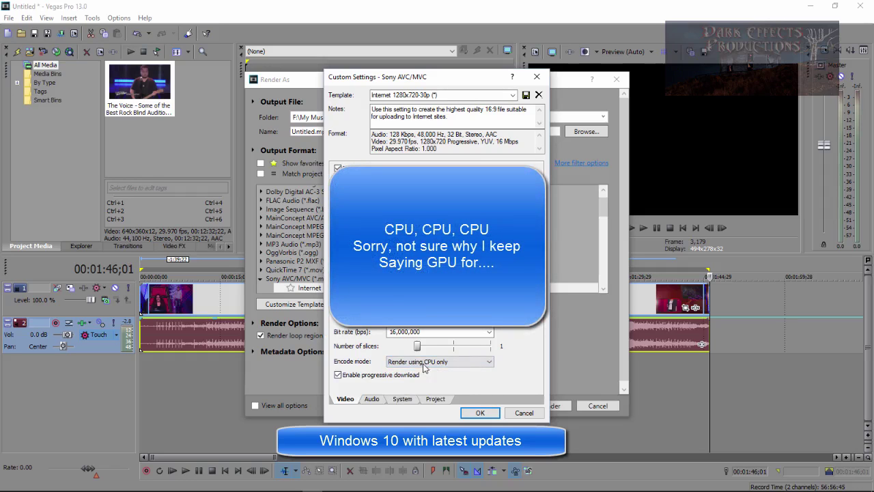
{"action": "left_click", "coordinate": [479, 413]}
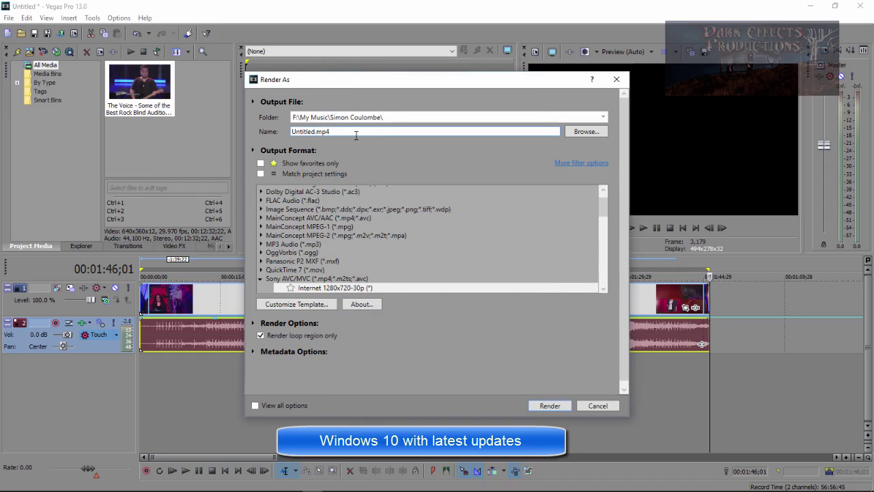
{"action": "type", "text": "_1"}
{"action": "left_click", "coordinate": [553, 406]}
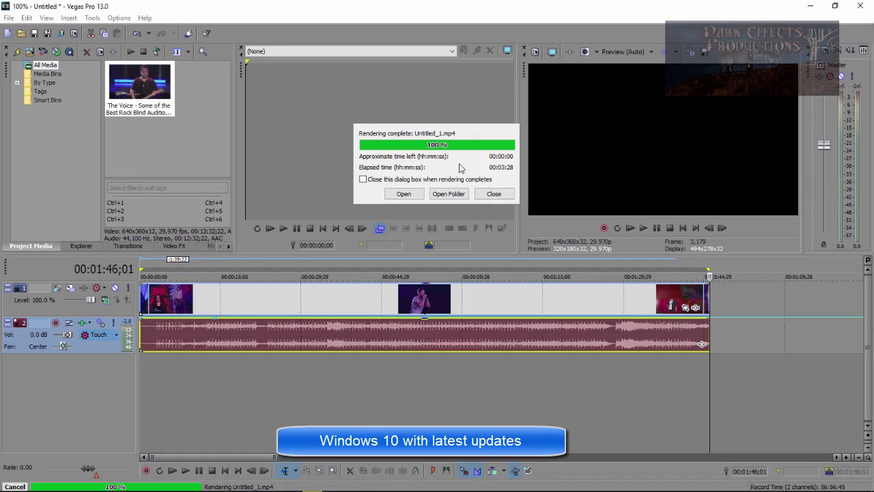
Close the completion report after the CPU-only render finishes in 00:03:28
{"action": "left_click", "coordinate": [494, 194]}
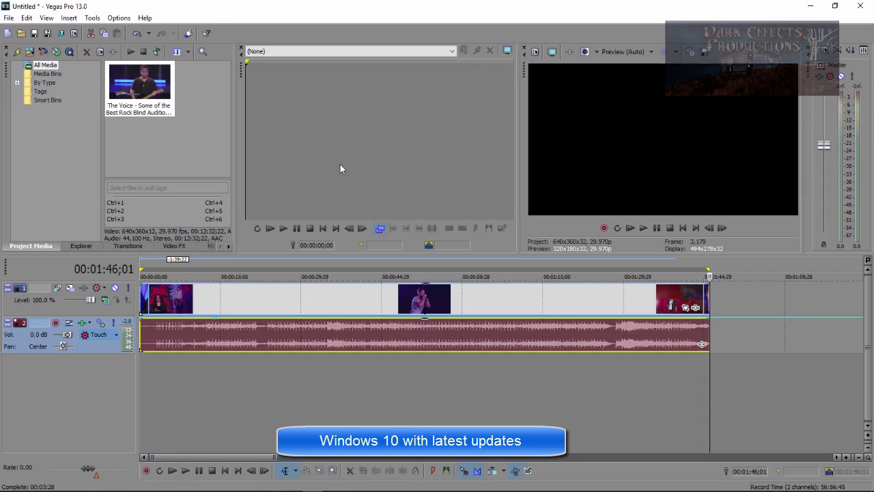
Open Render As again and customize the AVC render template
{"action": "left_click", "coordinate": [8, 18]}
{"action": "left_click", "coordinate": [27, 101]}
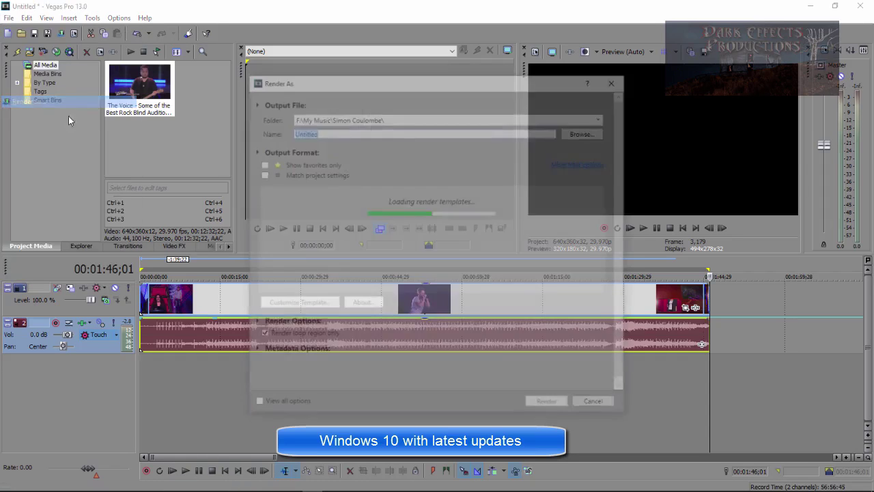
{"action": "left_click", "coordinate": [294, 308]}
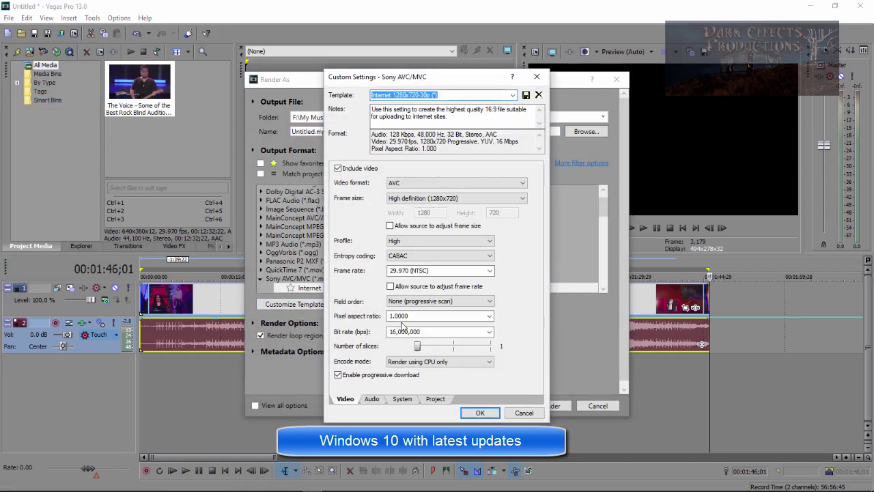
Set encode mode to Intel Quick Sync Video (speed) and name the output Untitled_2.mp4
{"action": "left_click", "coordinate": [438, 362]}
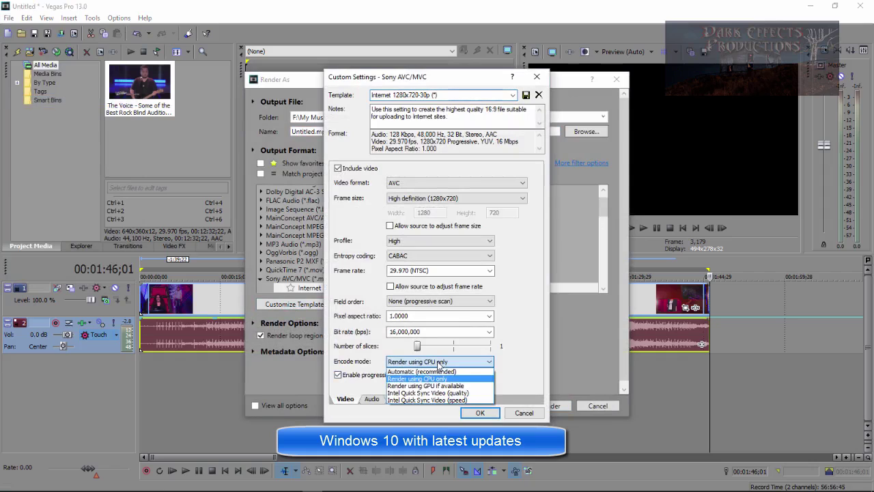
{"action": "left_click", "coordinate": [475, 400]}
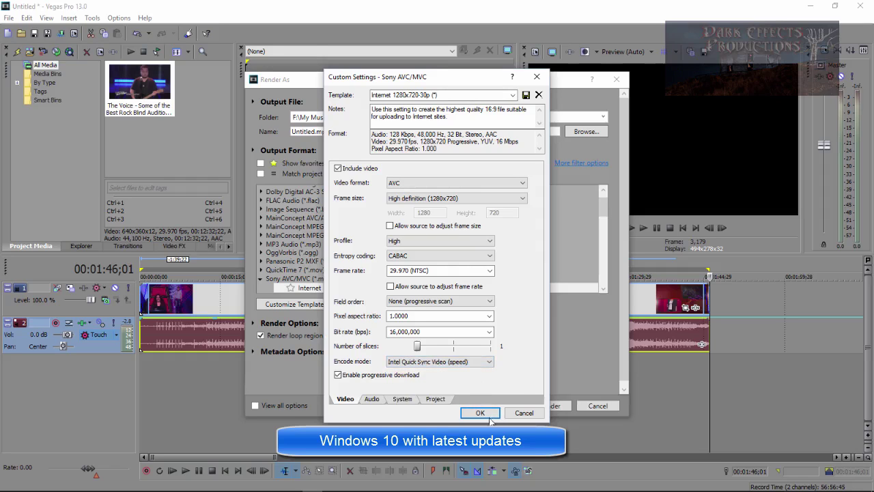
{"action": "left_click", "coordinate": [480, 413]}
{"action": "left_click", "coordinate": [317, 131]}
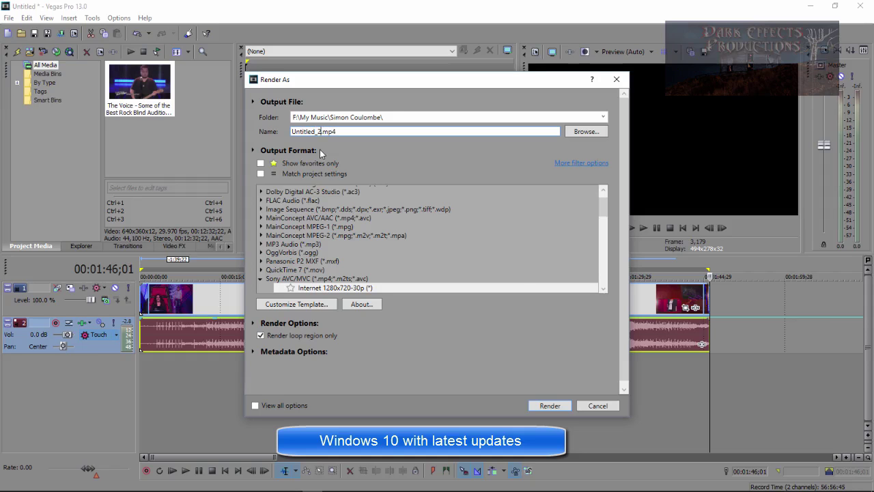
Render Untitled_2.mp4, which finishes in 00:01:45, then position the player showing Untitled.mp4
{"action": "left_click", "coordinate": [558, 407]}
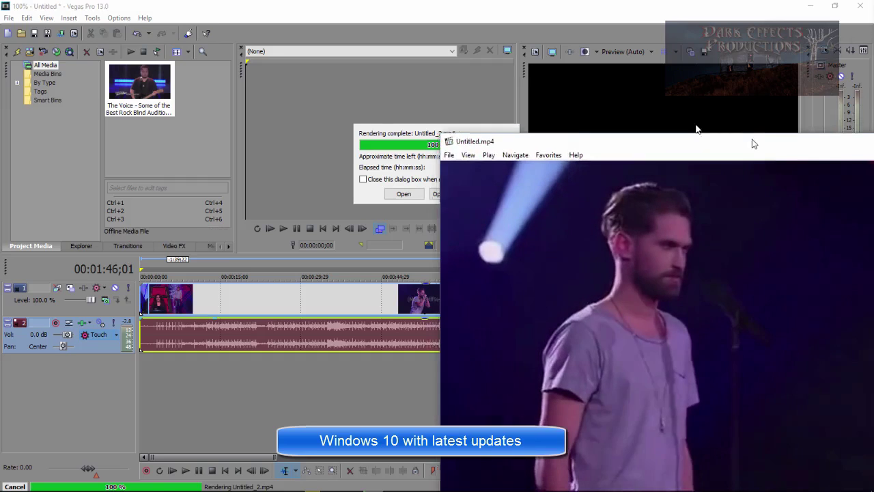
{"action": "left_click_drag", "start_coordinate": [755, 142], "coordinate": [430, 36]}
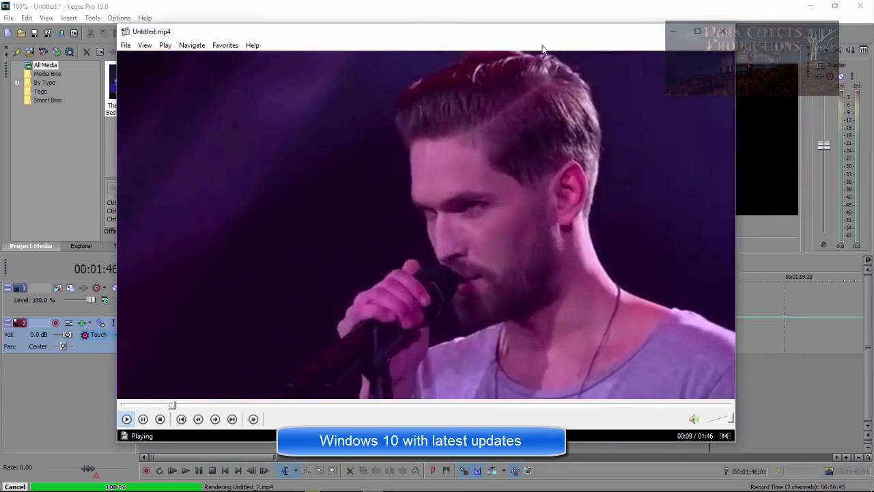
Compare playback of Untitled.mp4, Untitled_1.mp4 and Untitled_2.mp4, checking the output folder along the way
{"action": "key", "text": "space"}
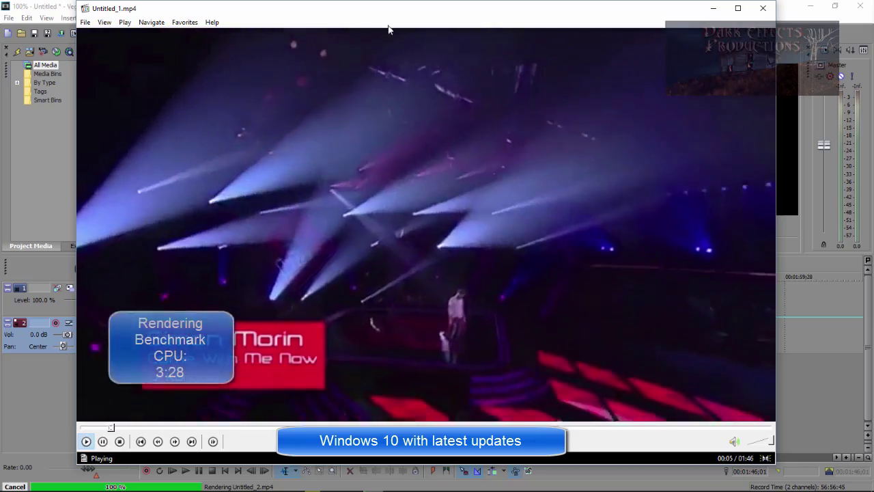
{"action": "left_click_drag", "start_coordinate": [370, 11], "coordinate": [389, 31]}
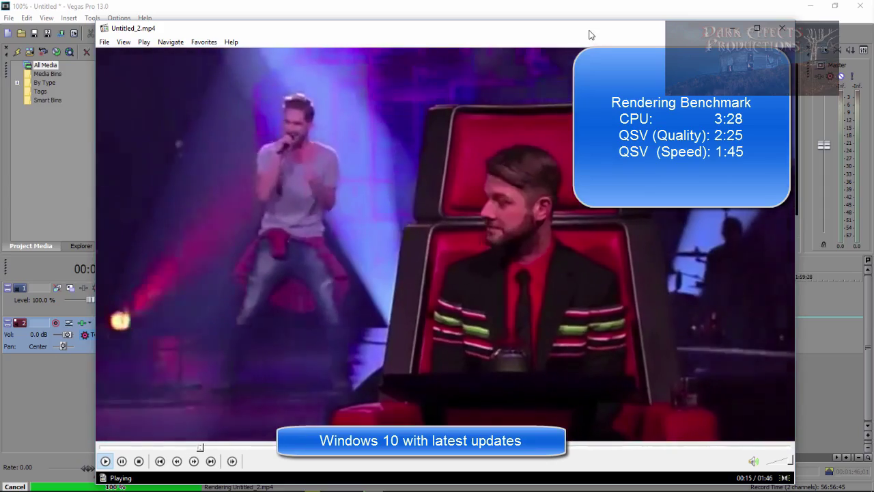
{"action": "key", "text": "alt+Tab"}
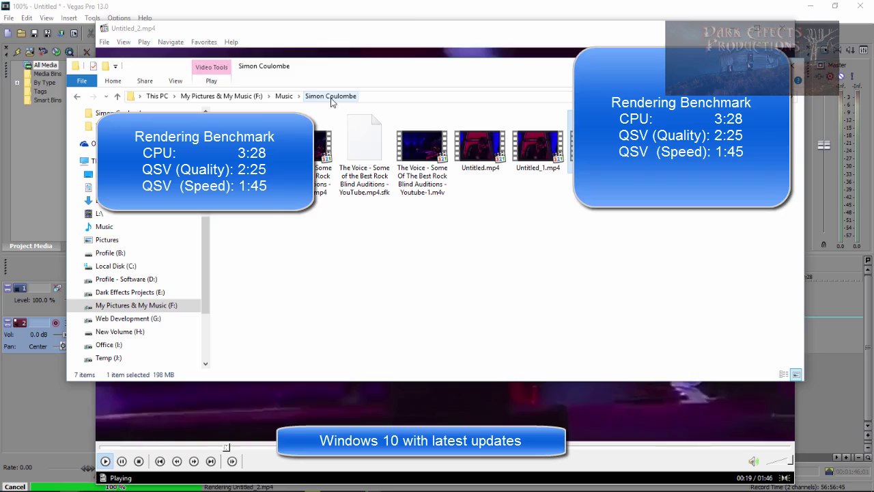
{"action": "key", "text": "alt+Tab"}
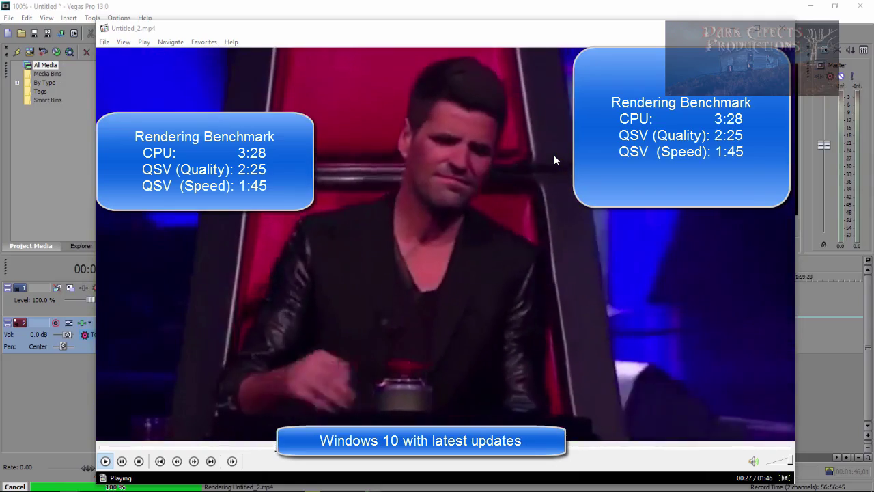
{"action": "left_click_drag", "start_coordinate": [535, 52], "coordinate": [553, 65]}
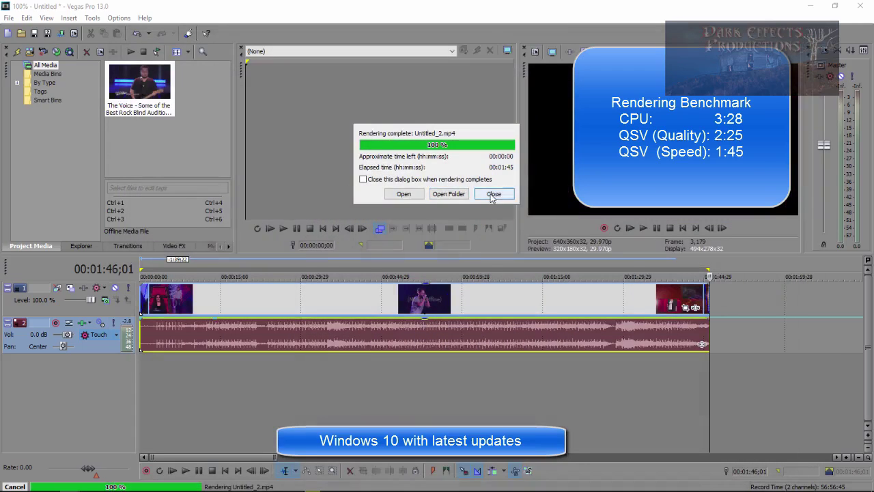
Close the render notice and reopen the AVC custom settings, leaving encode mode at Intel Quick Sync Video (speed)
{"action": "left_click", "coordinate": [492, 195]}
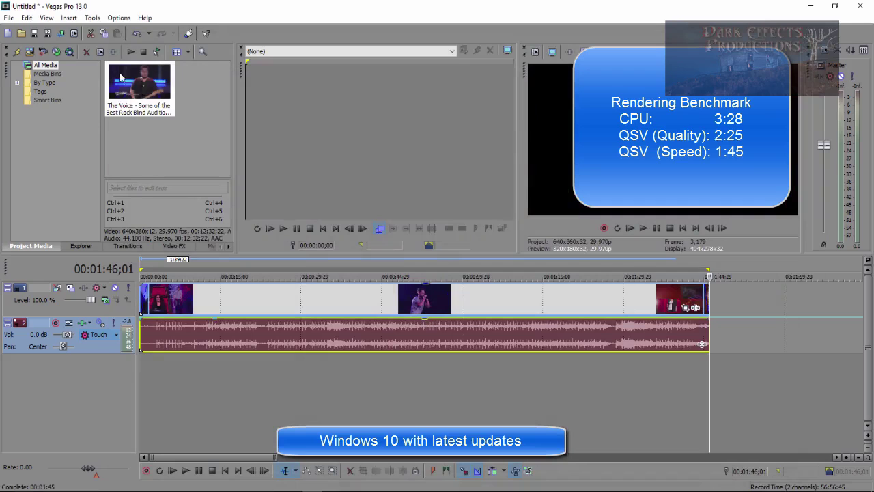
{"action": "left_click", "coordinate": [9, 18]}
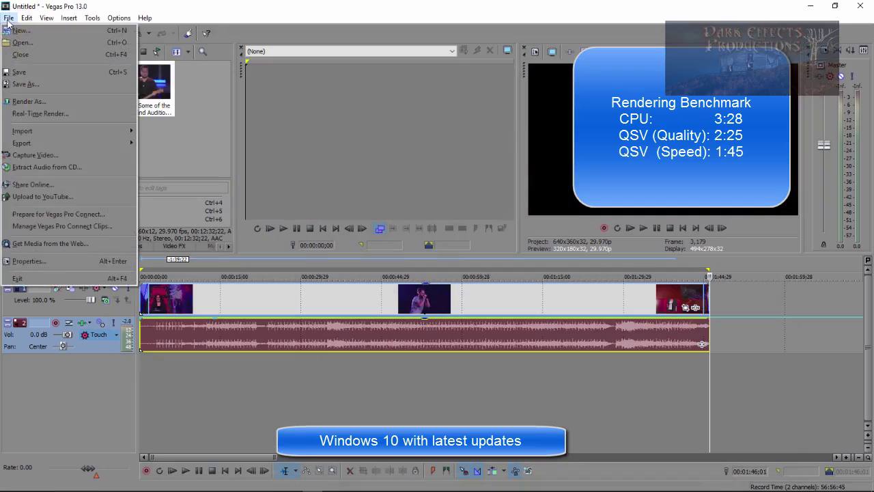
{"action": "left_click", "coordinate": [27, 101]}
{"action": "left_click", "coordinate": [333, 305]}
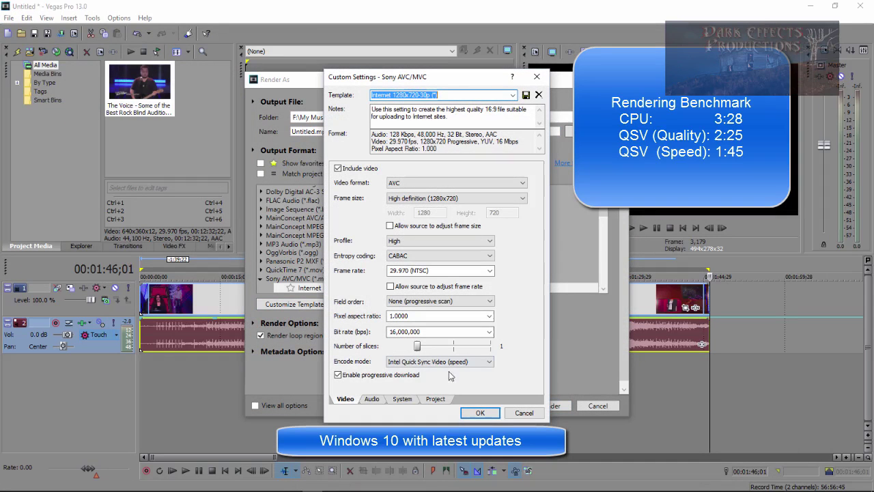
{"action": "left_click", "coordinate": [434, 363]}
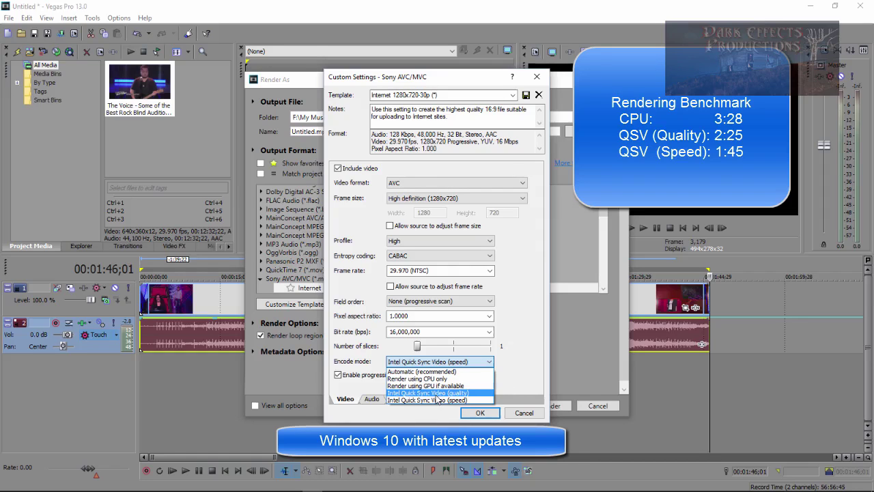
{"action": "left_click", "coordinate": [519, 373]}
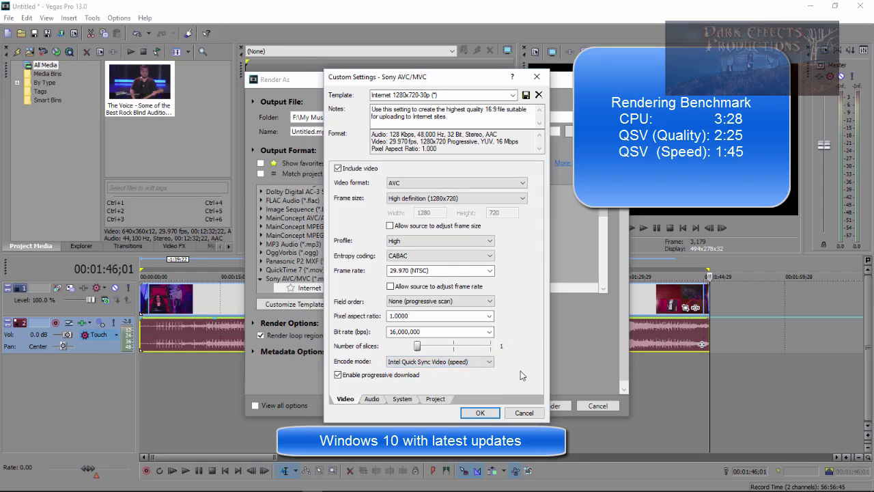